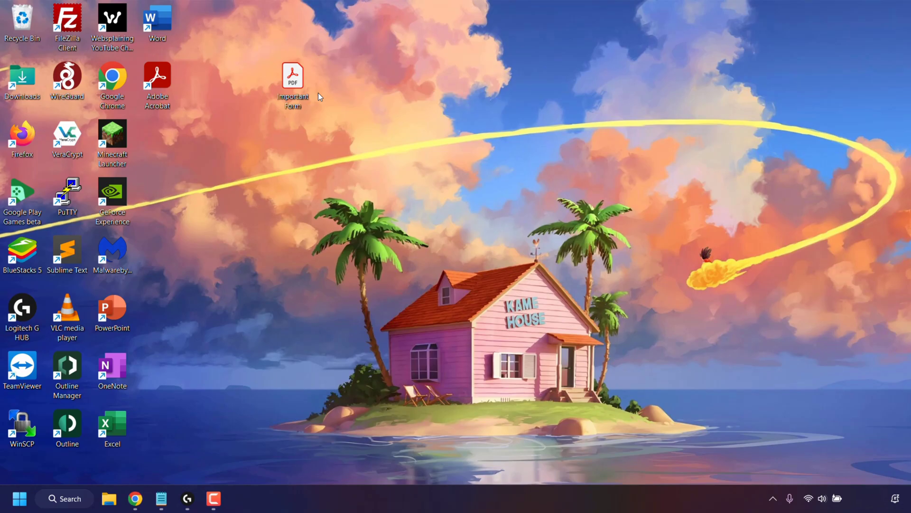
- Open the Important Form PDF and scroll through the unsigned form
double_click(294, 78)
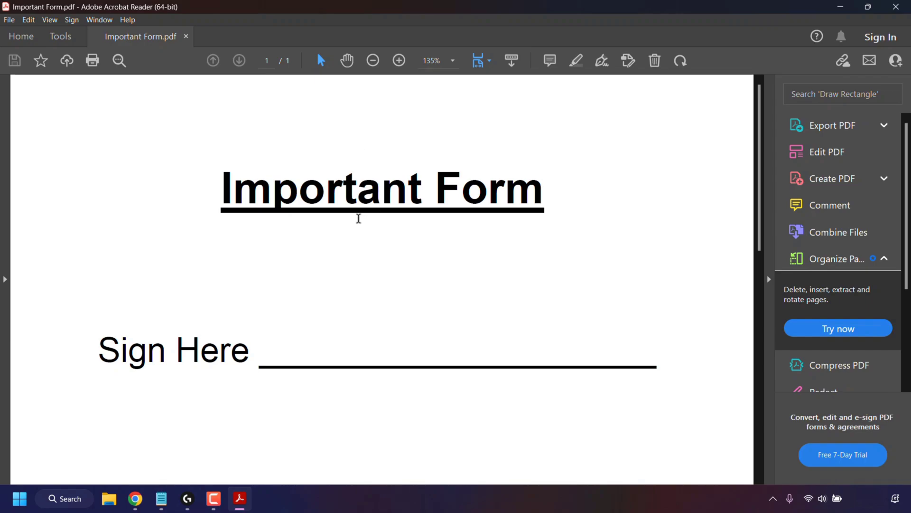
scroll(762, 172, "down", 1)
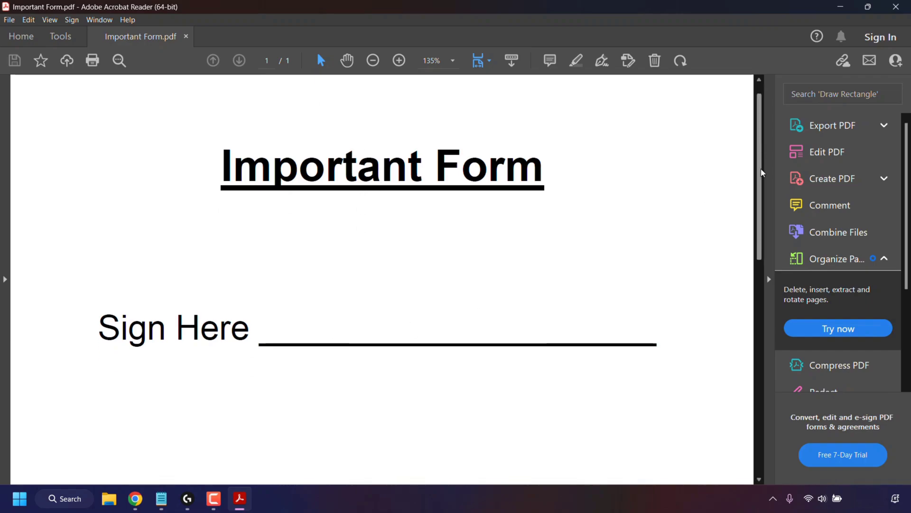
scroll(423, 248, "up", 1)
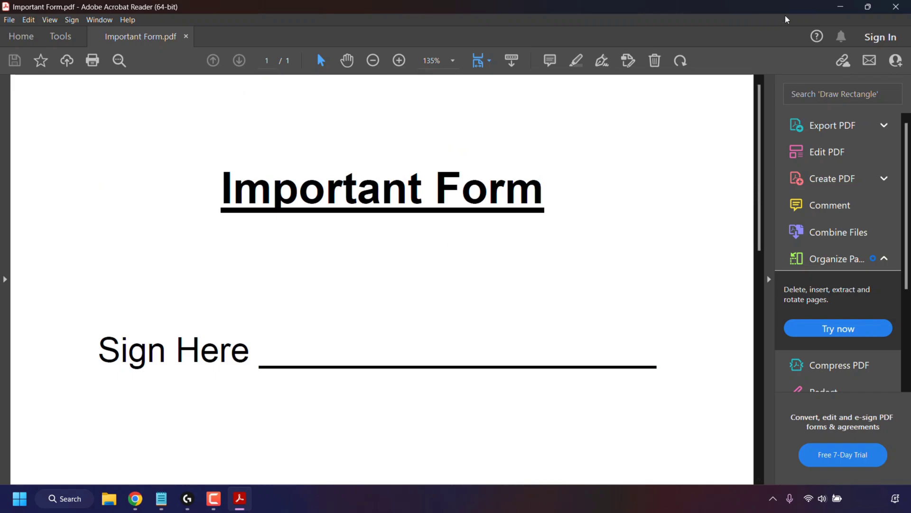
- Close the unsigned form and switch to Adobe's Fill and sign page in Chrome
left_click(899, 5)
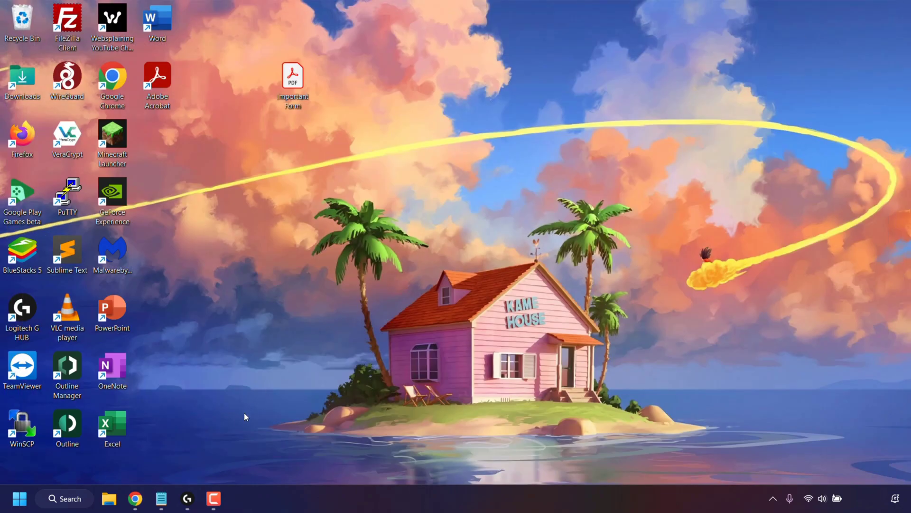
left_click(136, 498)
left_click(256, 31)
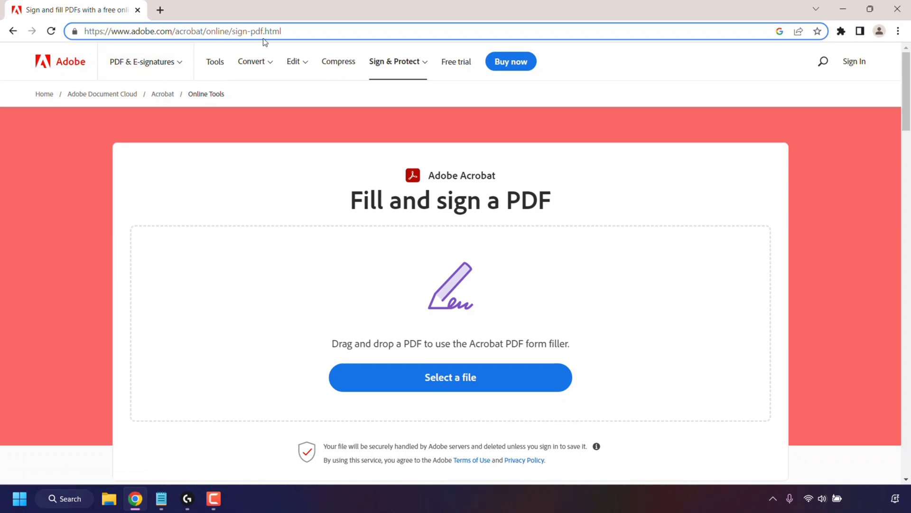
left_click(328, 122)
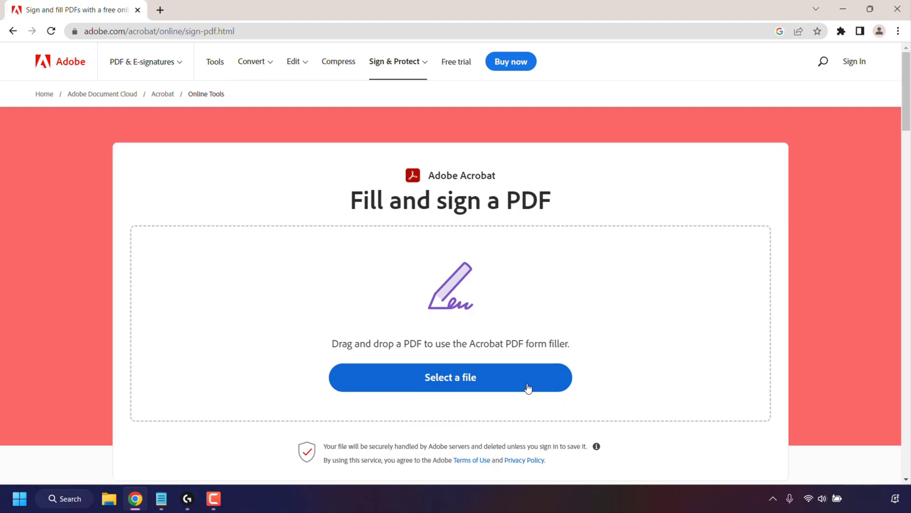
- Upload Important Form.pdf from the Desktop to Acrobat's Fill and sign page
left_click(497, 381)
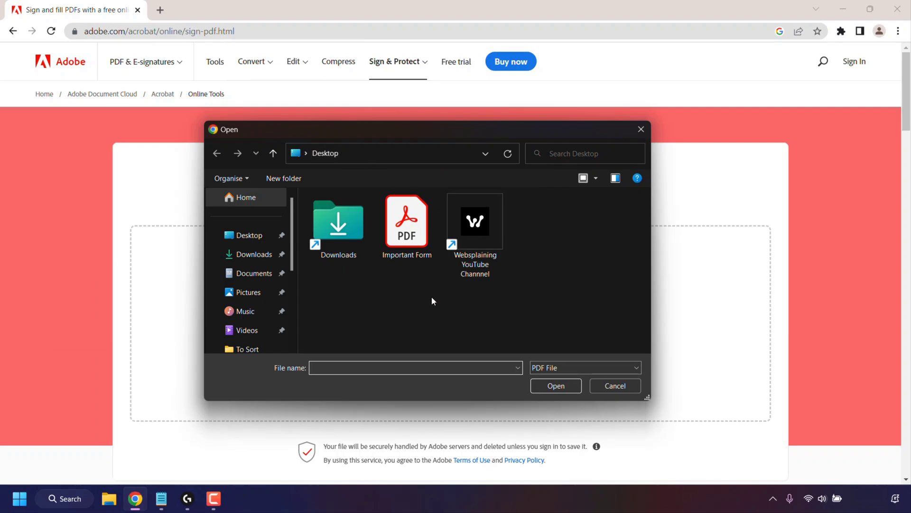
left_click(248, 235)
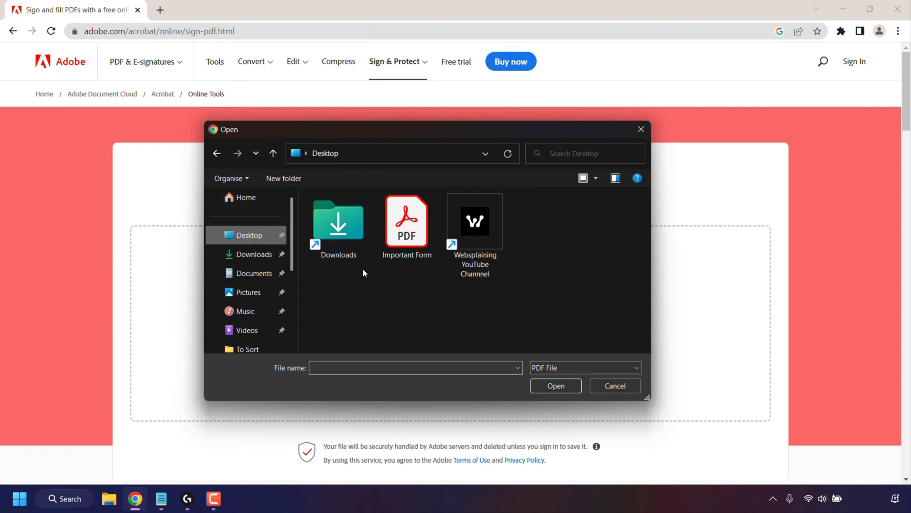
left_click(423, 243)
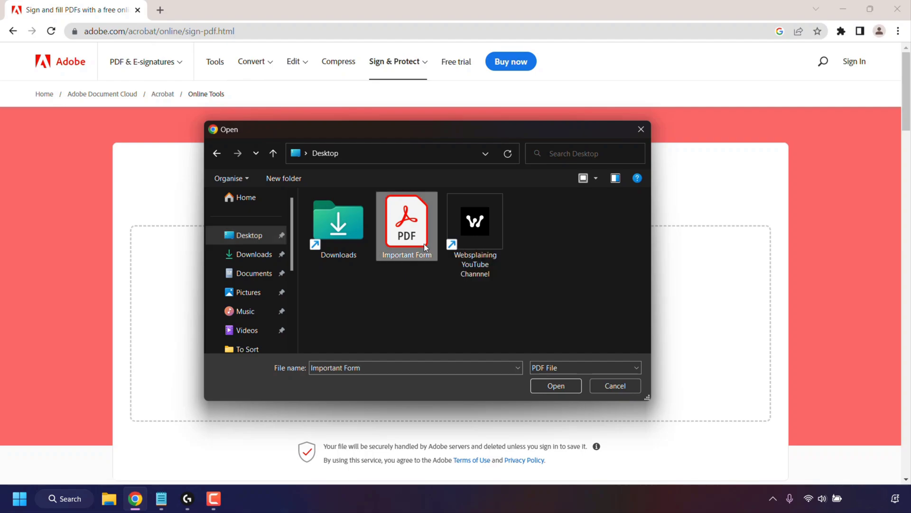
left_click(573, 387)
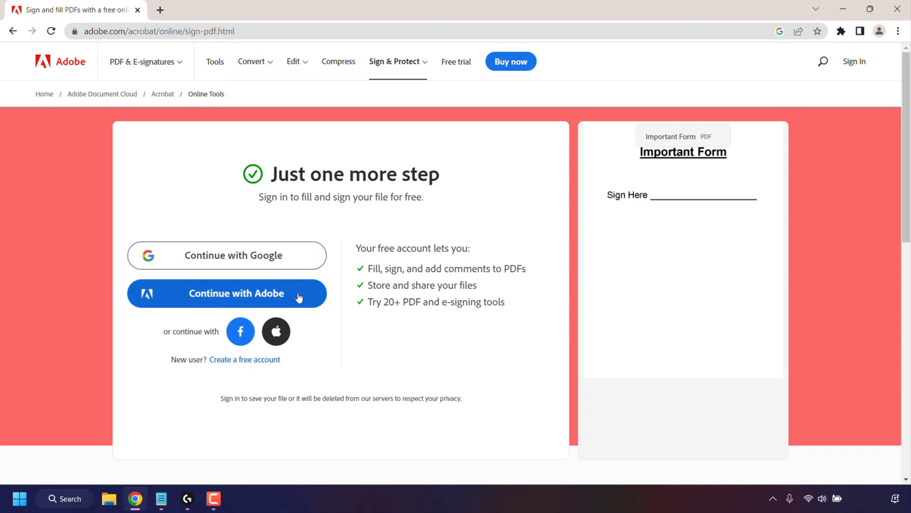
- Sign in with Adobe using the account e-mail and password
left_click(228, 303)
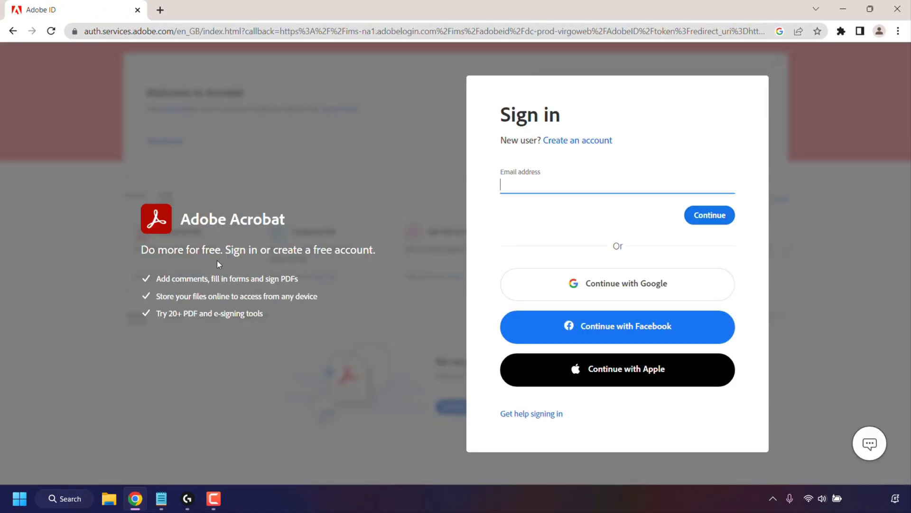
key("ctrl+v")
left_click(702, 216)
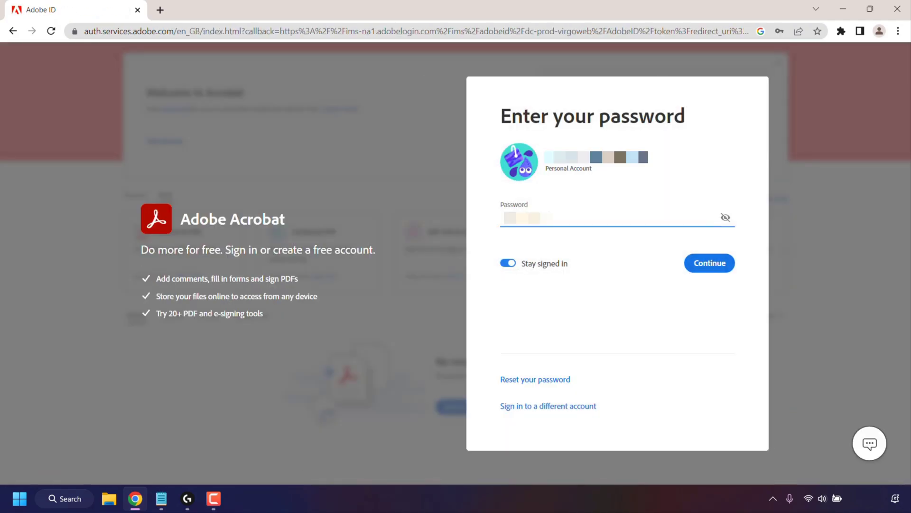
left_click(719, 265)
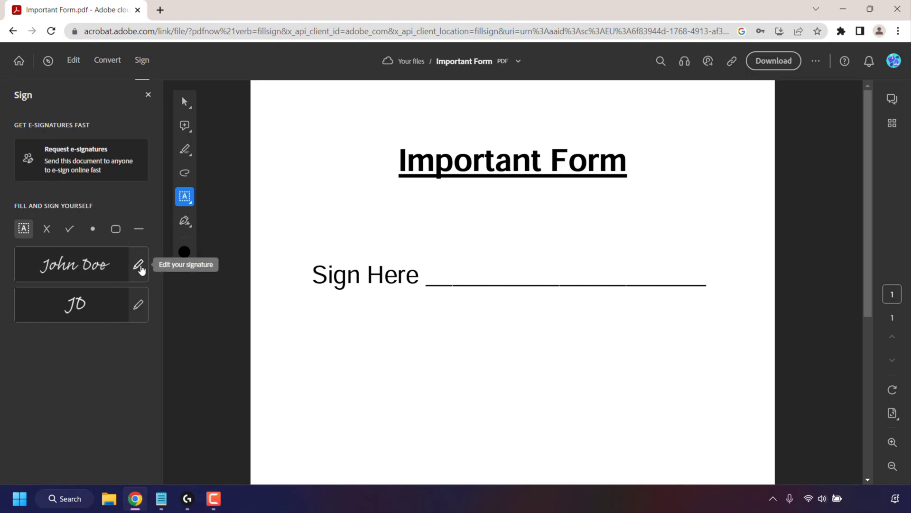
- Edit the saved signature and sketch a trial stroke on the Draw tab
left_click(139, 266)
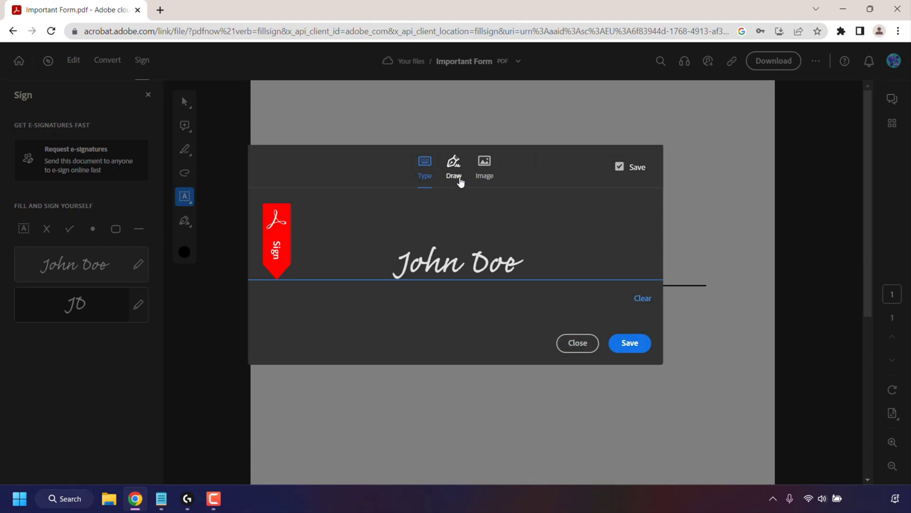
left_click(454, 171)
left_click_drag(389, 231, 467, 252)
- Try the Image tab's Select image option, then cancel the file dialog
left_click(485, 177)
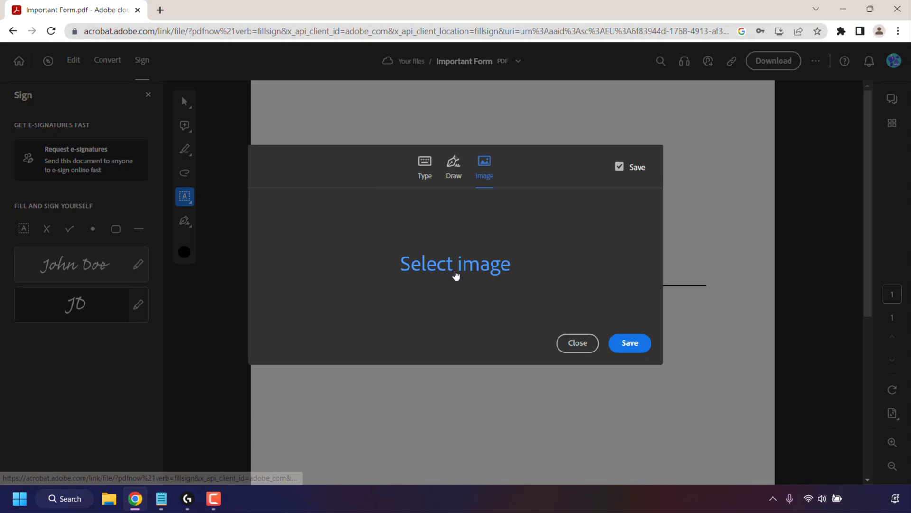
left_click(456, 276)
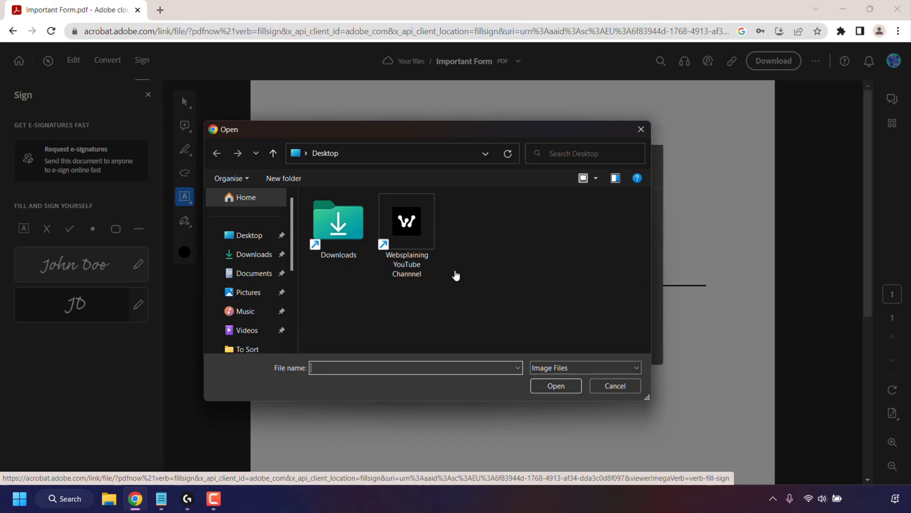
left_click(641, 130)
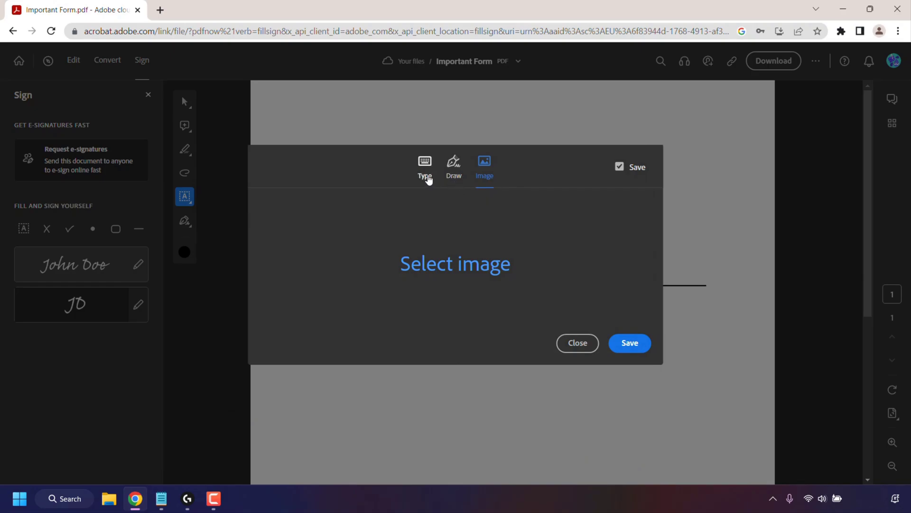
- Clear the typed signature, enter 'Websplaining' in lowercase-capable text, and save it
left_click(425, 176)
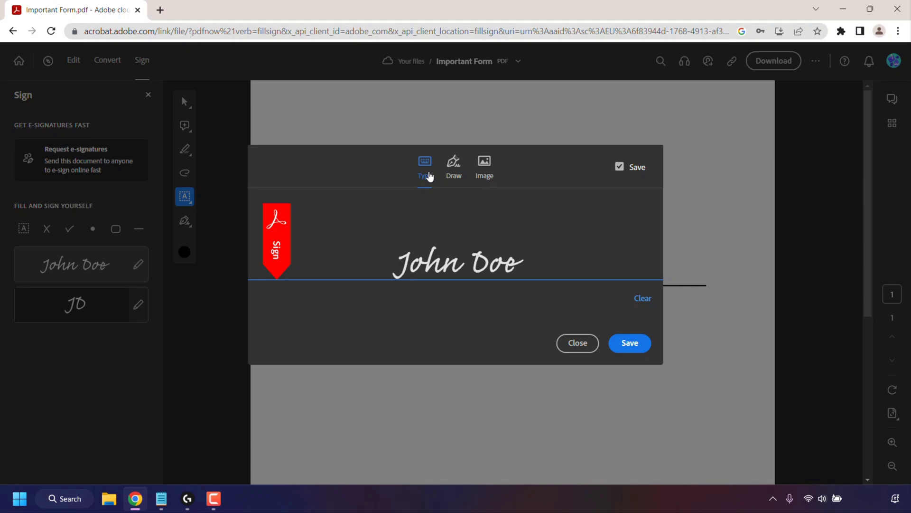
left_click(640, 301)
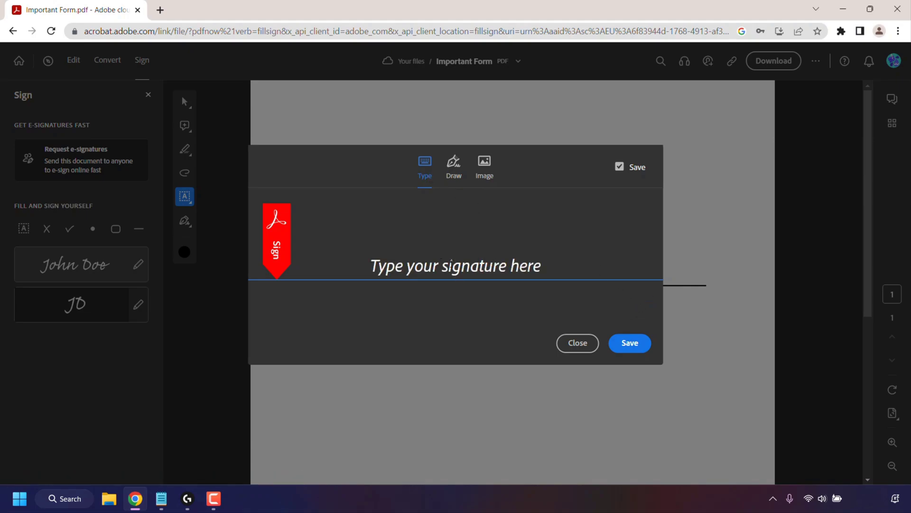
key("Caps_Lock")
type("Websplaining")
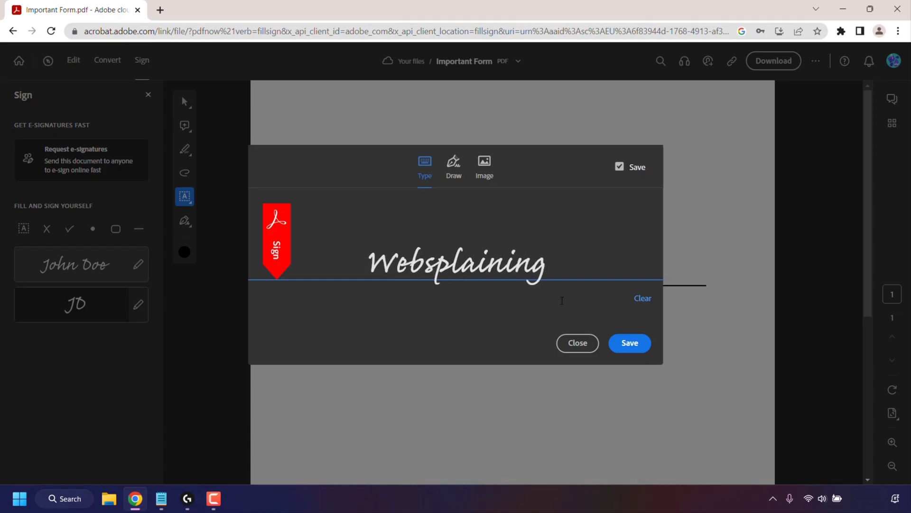
left_click(639, 346)
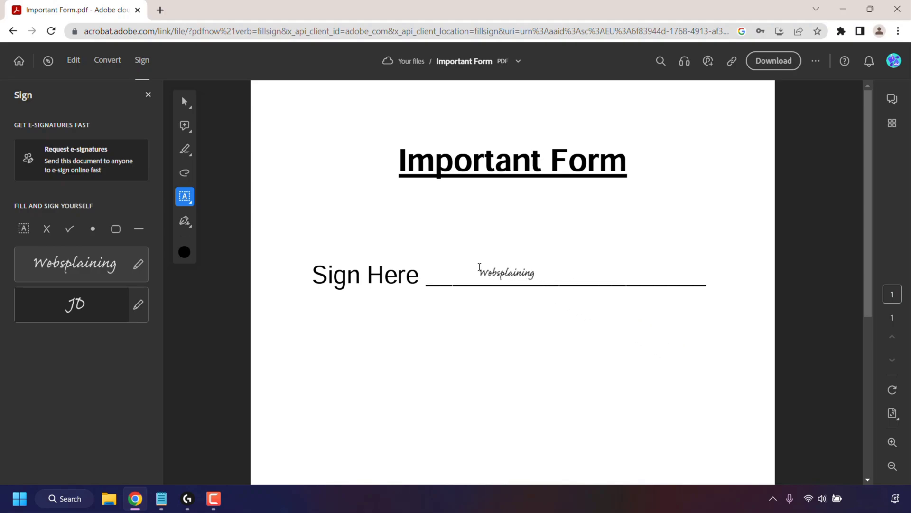
- Place the Websplaining signature on the Sign Here line, enlarge it, and shift it left into place
left_click(479, 267)
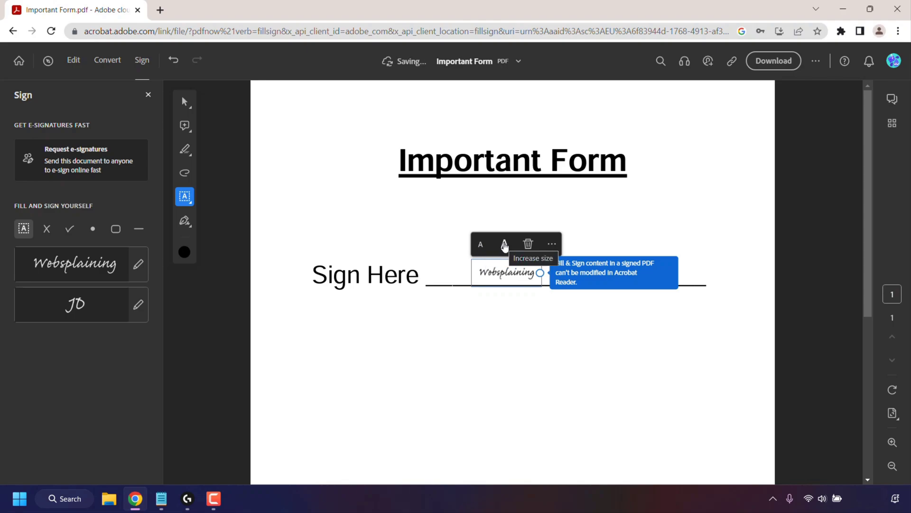
left_click(504, 244)
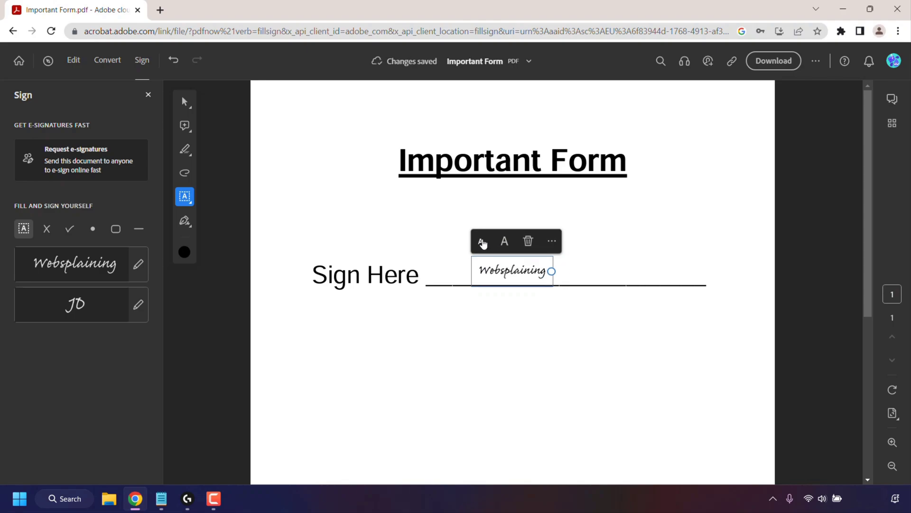
left_click(483, 243)
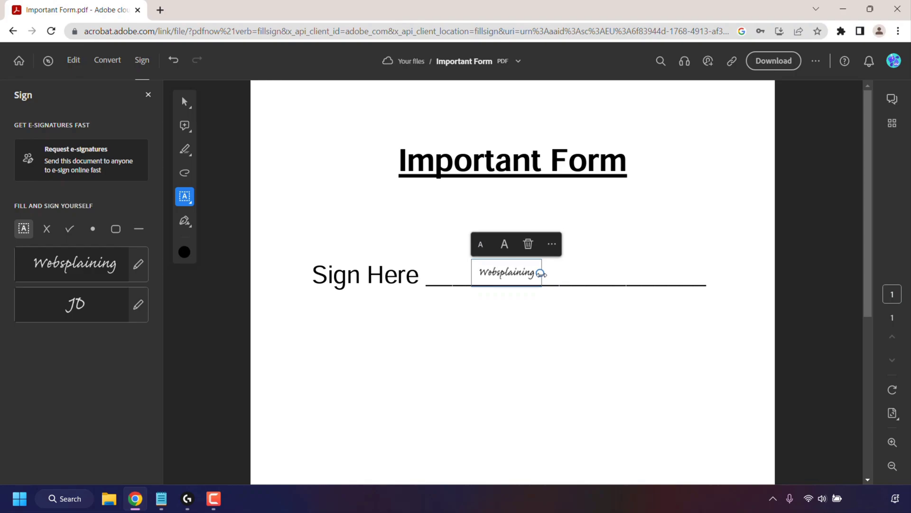
left_click_drag(541, 274, 646, 264)
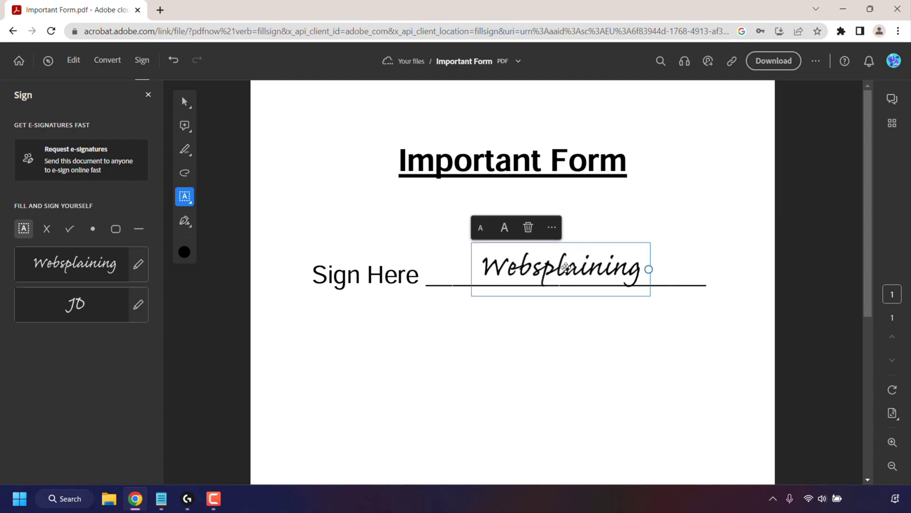
mouse_move(565, 267)
left_mouse_down()
mouse_move(535, 267)
mouse_move(534, 277)
left_mouse_up()
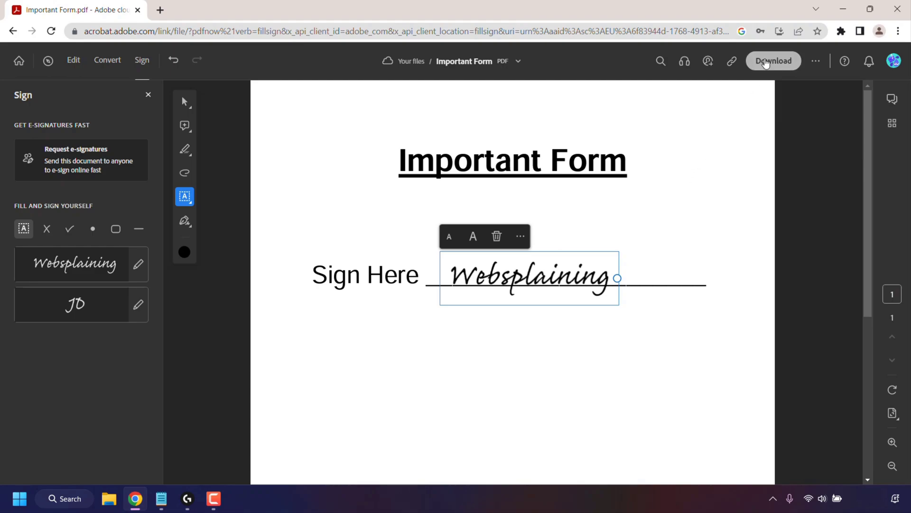
- Download the signed Important Form.pdf and open its options in Chrome's download bar
left_click(774, 67)
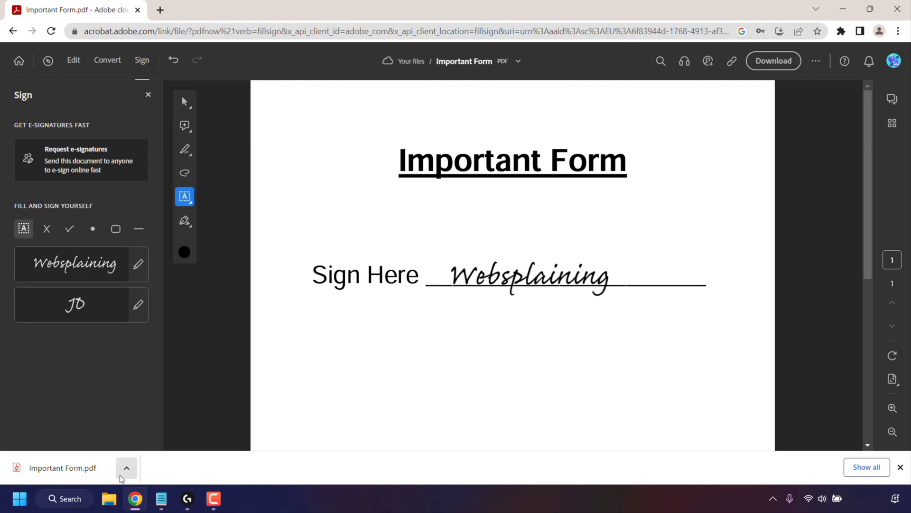
left_click(127, 469)
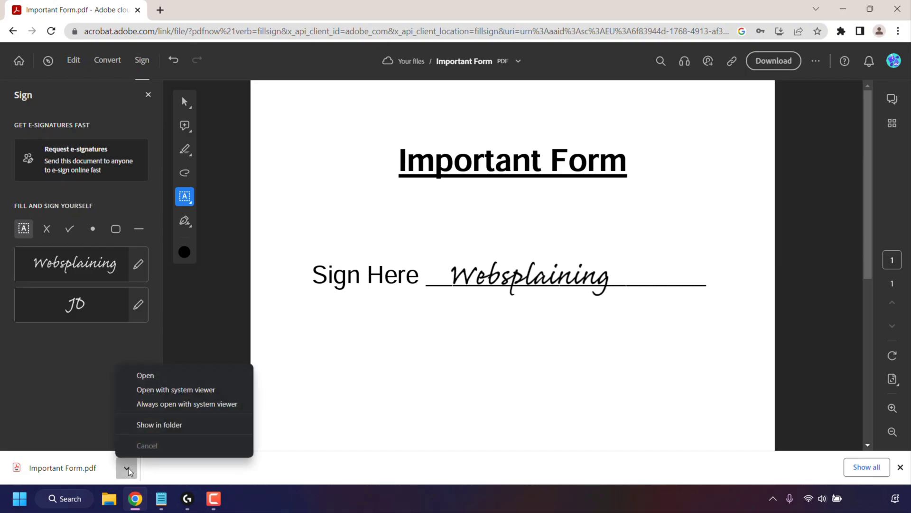
- Show the downloaded Important Form PDF in the Downloads folder
left_click(196, 428)
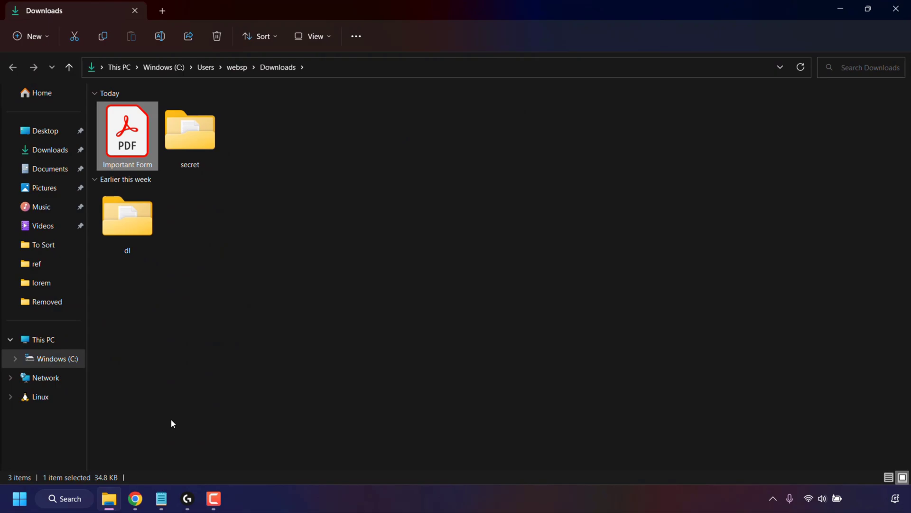